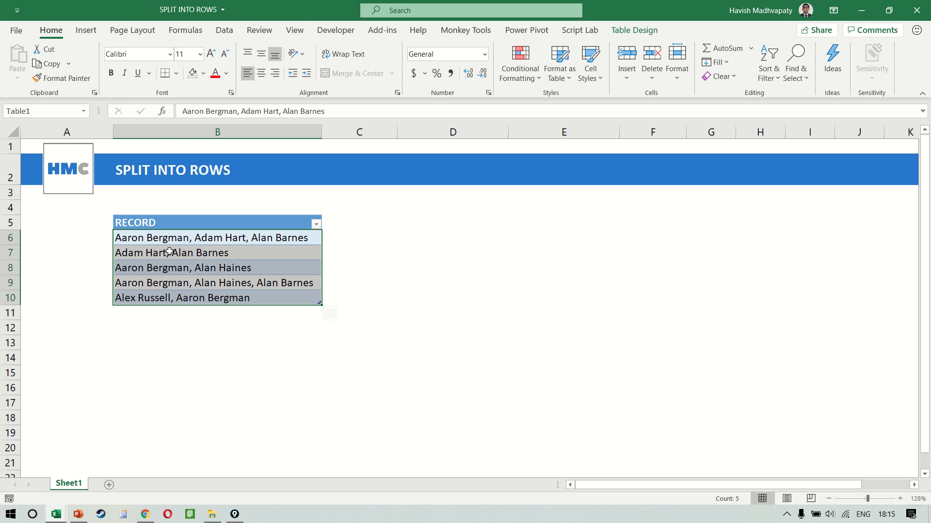
Look through the comma-separated names in the rows of the RECORD table
{"action": "left_click", "coordinate": [273, 256]}
{"action": "key", "text": "Down"}
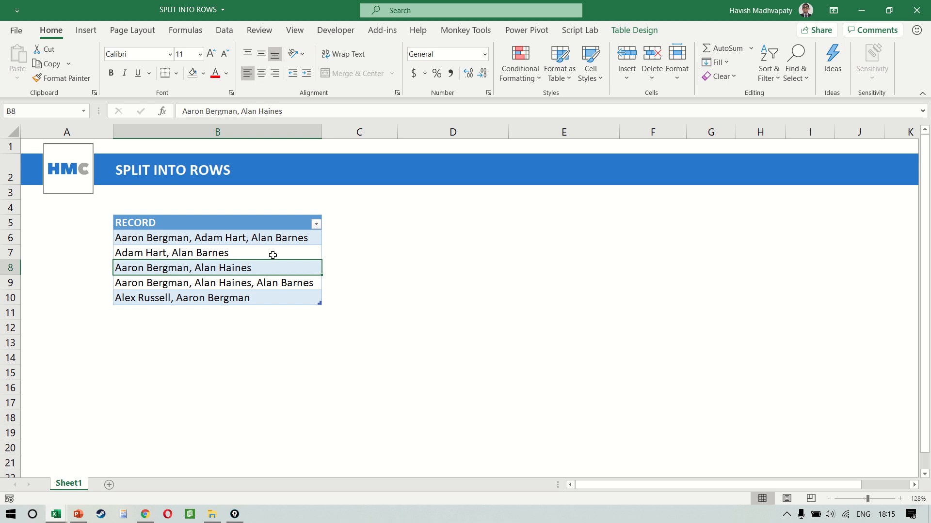
{"action": "key", "text": "Down"}
{"action": "key", "text": "Down"}
{"action": "key", "text": "Up"}
{"action": "key", "text": "Up"}
{"action": "key", "text": "Up"}
{"action": "key", "text": "Up"}
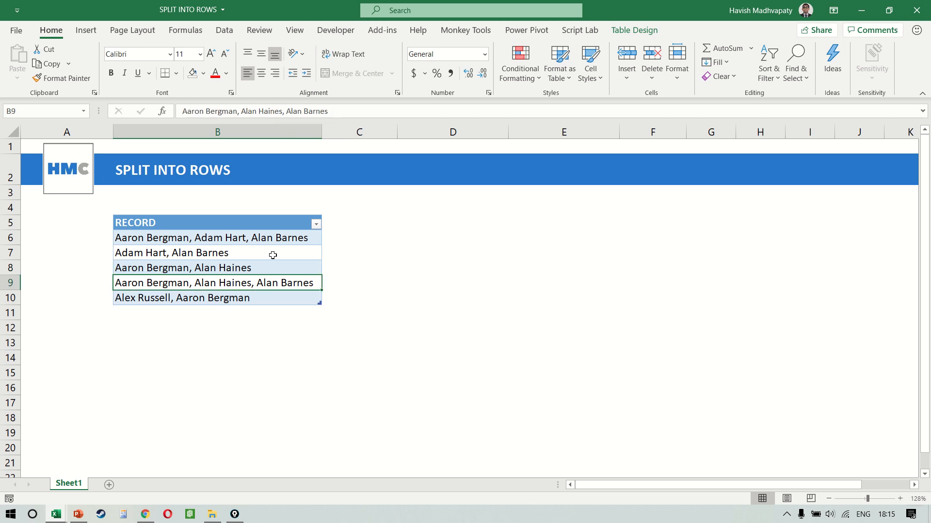
Load the RECORD table from Sheet1 into the Power Query Editor as a new query
{"action": "key", "text": "ctrl+shift+Down"}
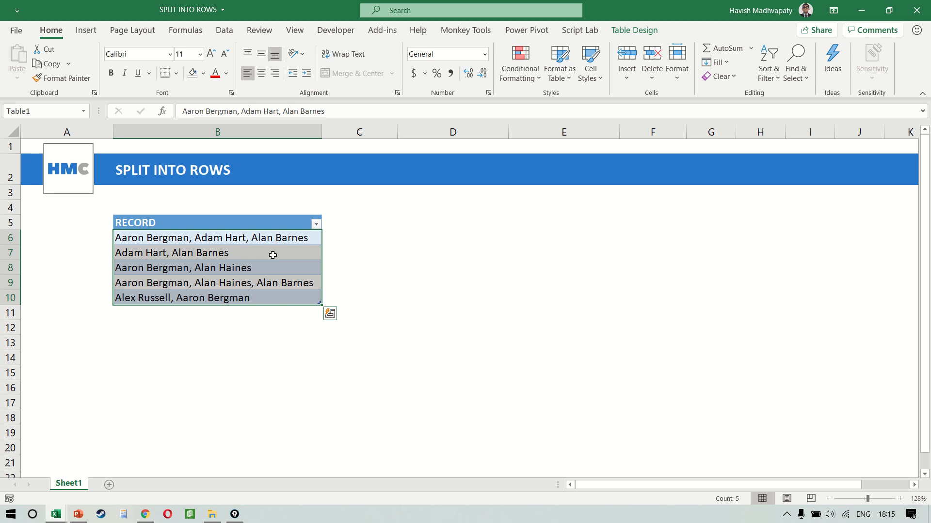
{"action": "left_click", "coordinate": [225, 30]}
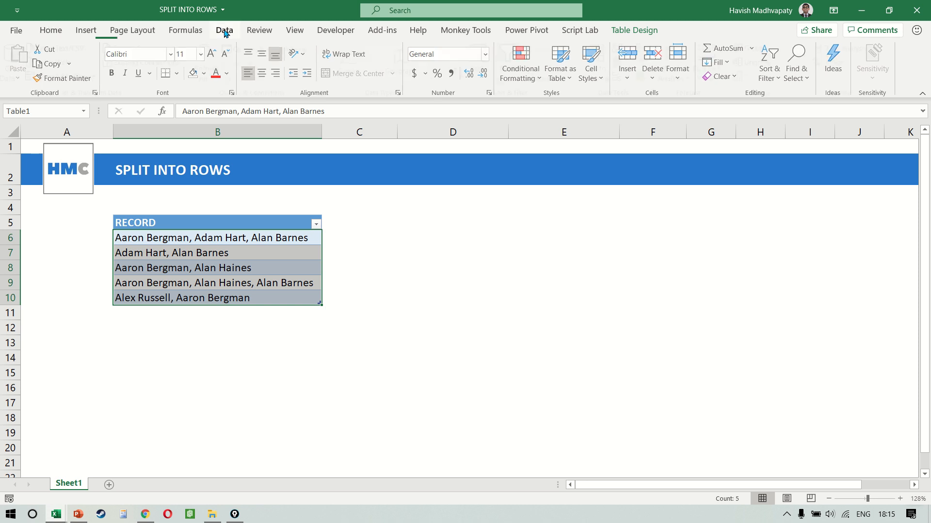
{"action": "left_click", "coordinate": [72, 77]}
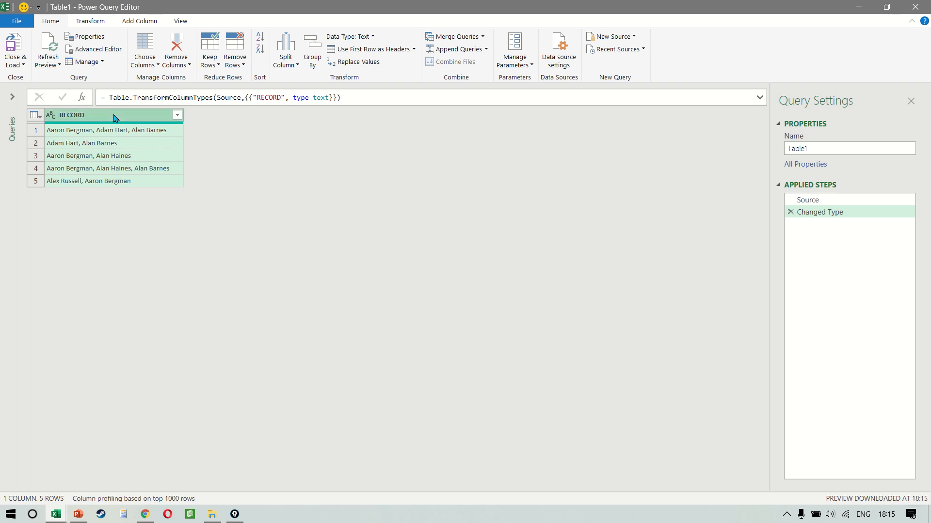
Split the RECORD column into rows at each occurrence of a comma and trim the extra spaces from the names
{"action": "left_click", "coordinate": [94, 24]}
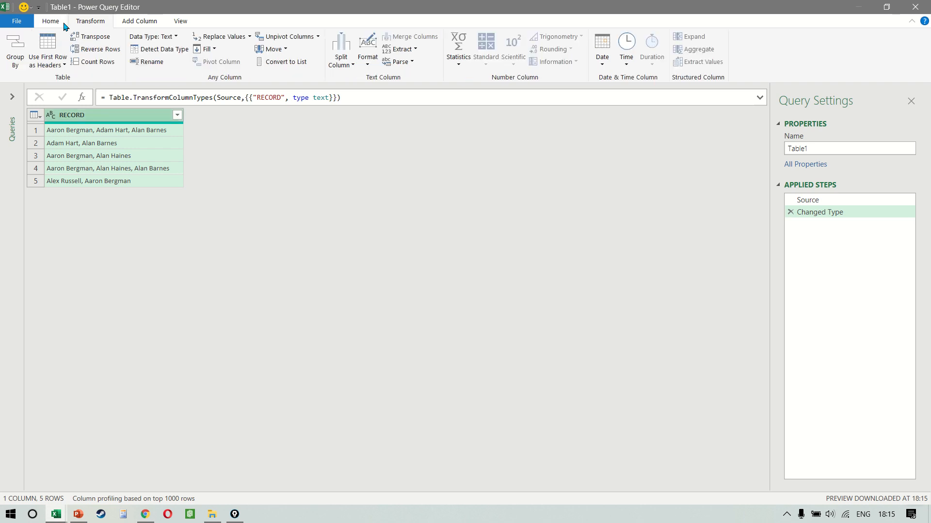
{"action": "left_click", "coordinate": [341, 58]}
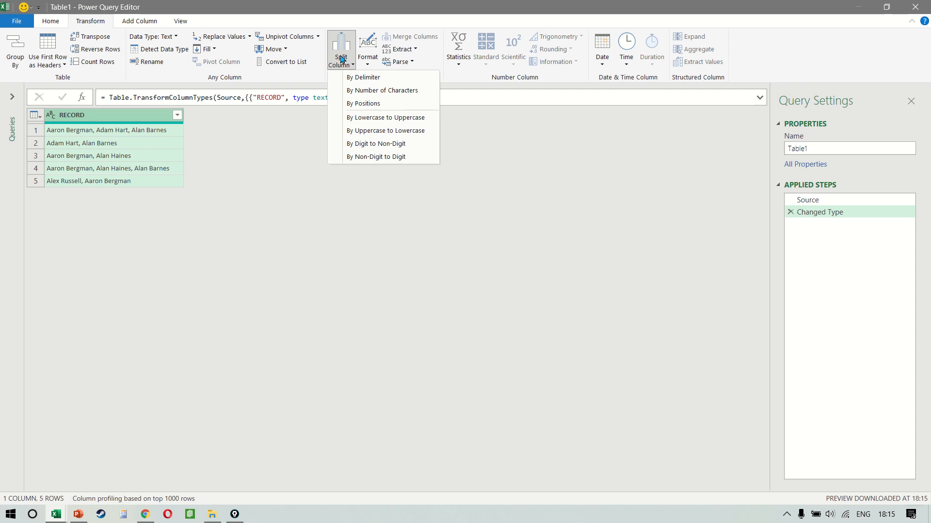
{"action": "left_click", "coordinate": [375, 81]}
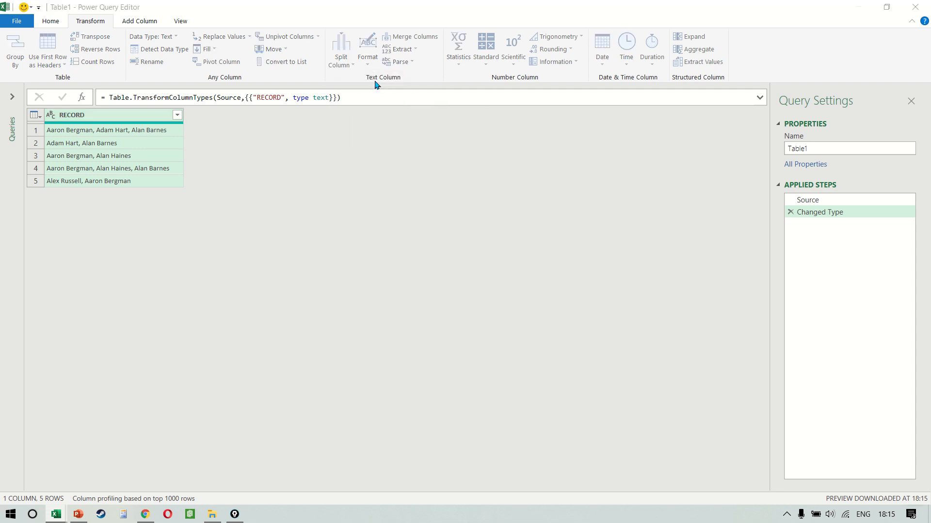
{"action": "left_click", "coordinate": [324, 306]}
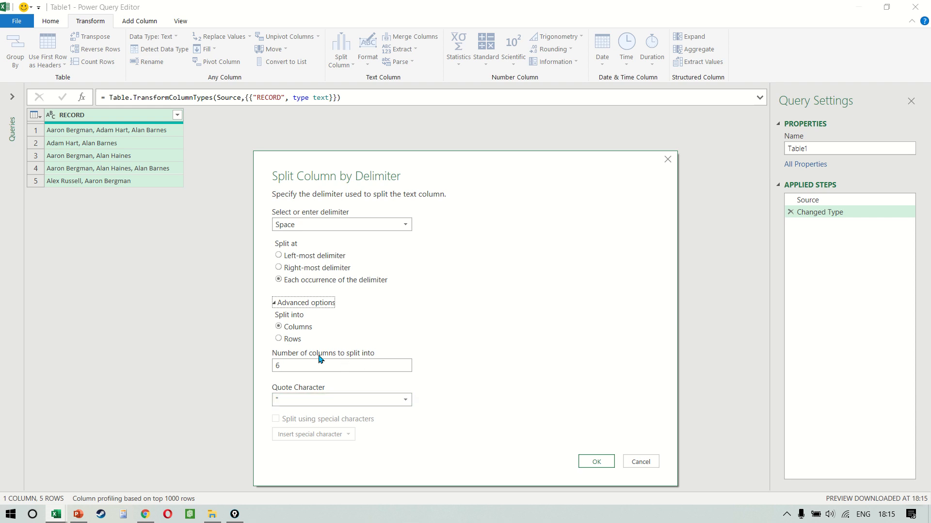
{"action": "left_click", "coordinate": [293, 339]}
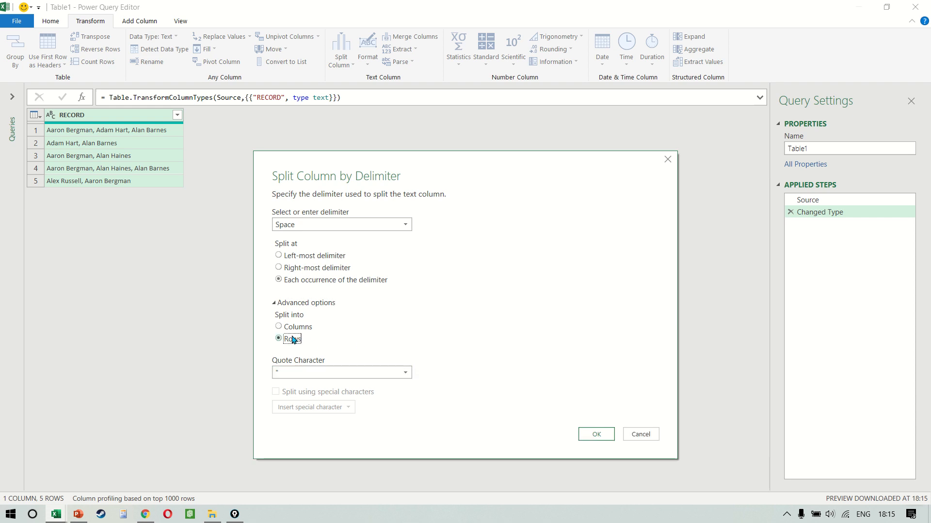
{"action": "left_click", "coordinate": [325, 227]}
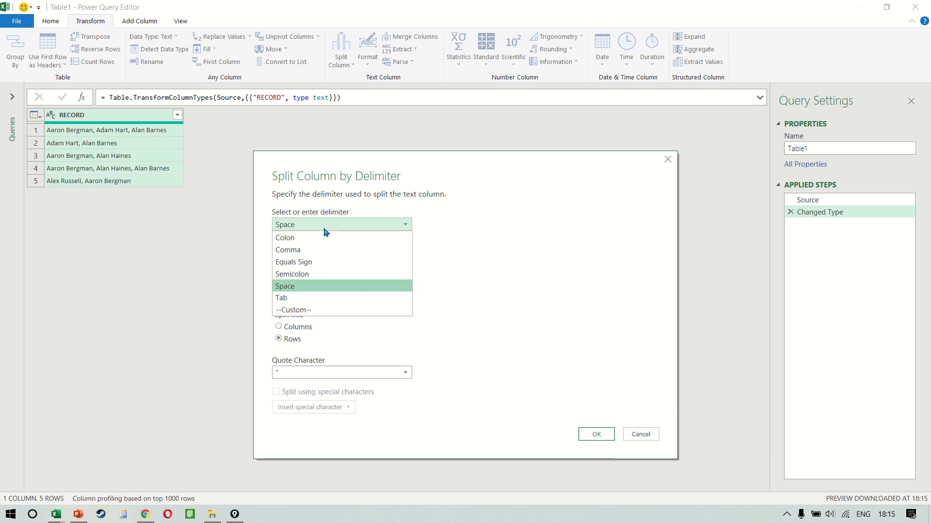
{"action": "left_click", "coordinate": [314, 249]}
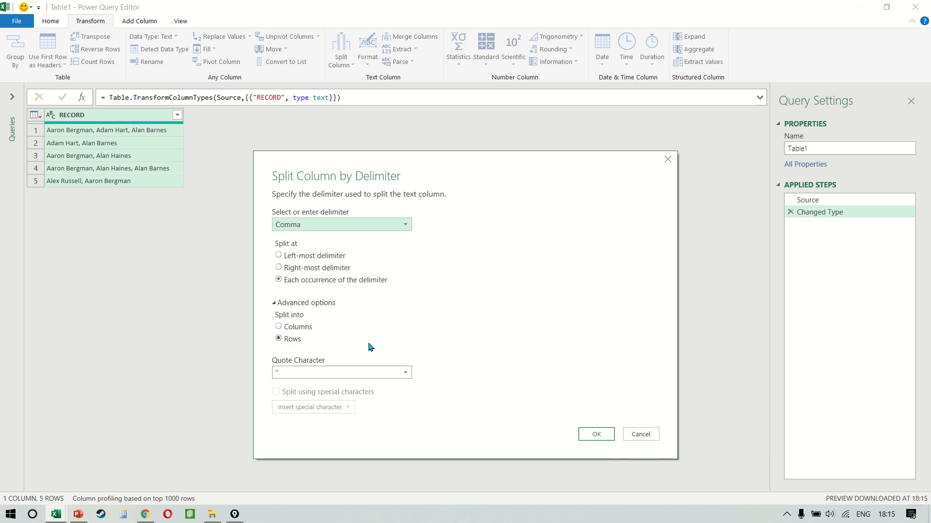
{"action": "left_click", "coordinate": [600, 435]}
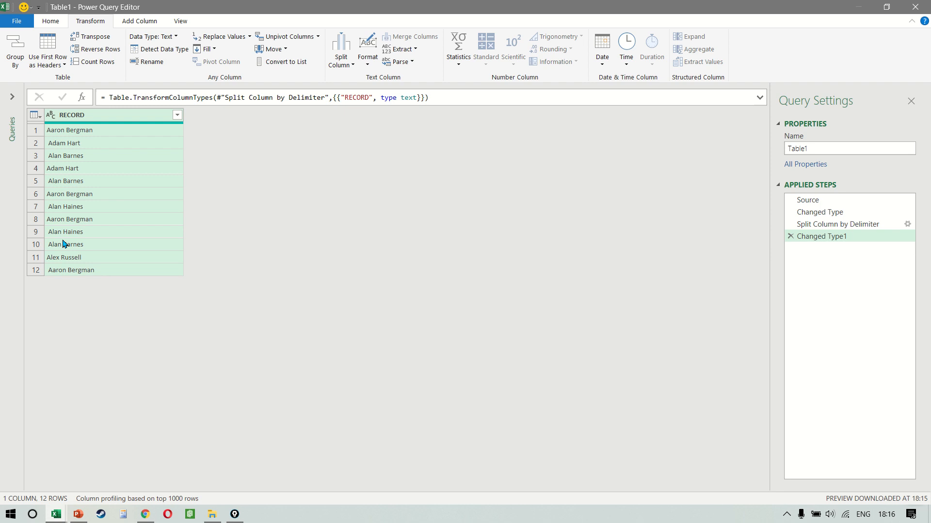
{"action": "left_click", "coordinate": [367, 62]}
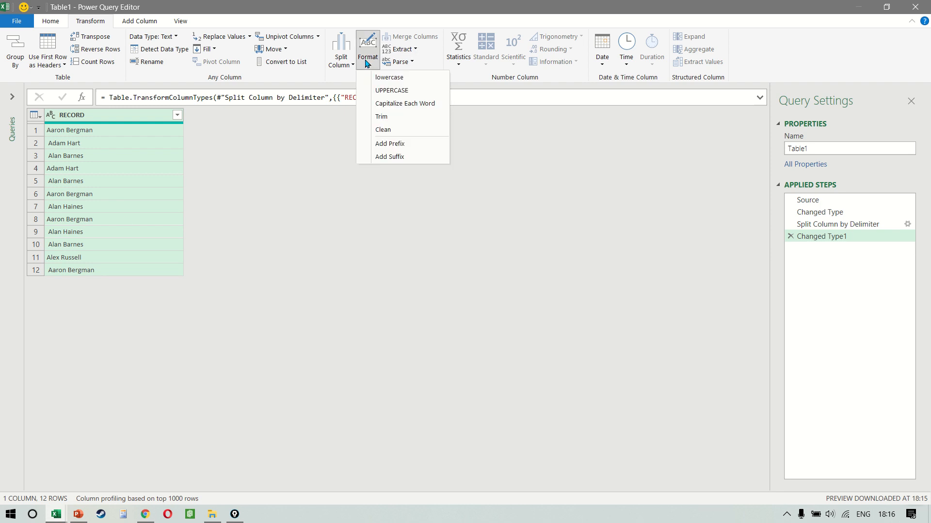
{"action": "left_click", "coordinate": [392, 117]}
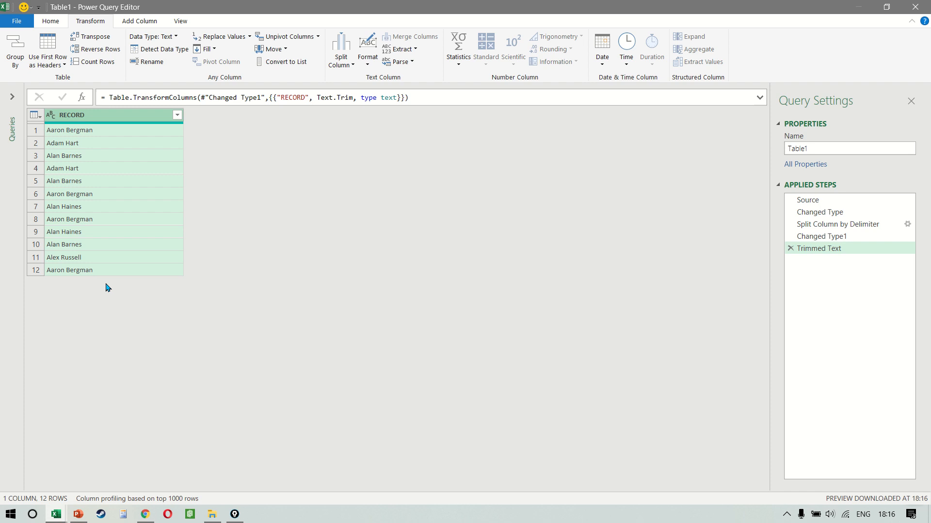
Duplicate the Table1 query and remove the duplicates from the RECORD column in the copy
{"action": "left_click", "coordinate": [12, 97]}
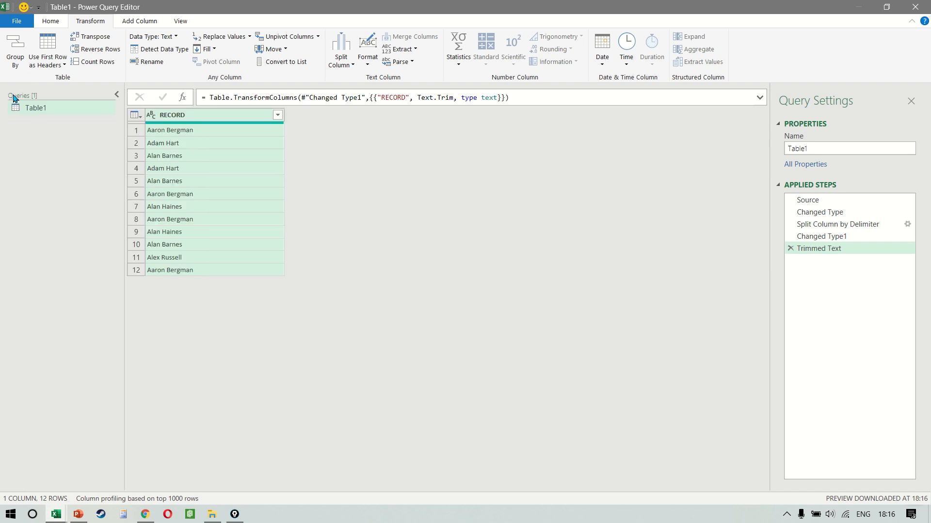
{"action": "right_click", "coordinate": [42, 110]}
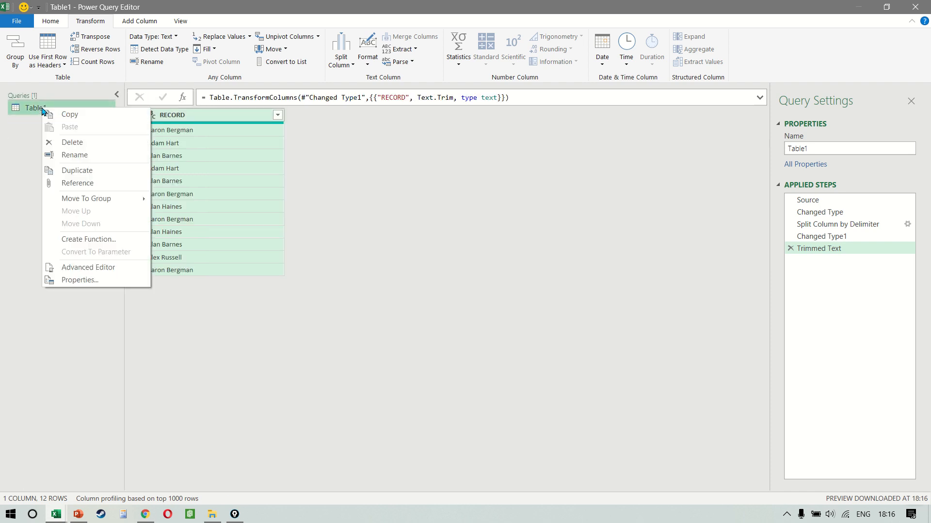
{"action": "left_click", "coordinate": [82, 175]}
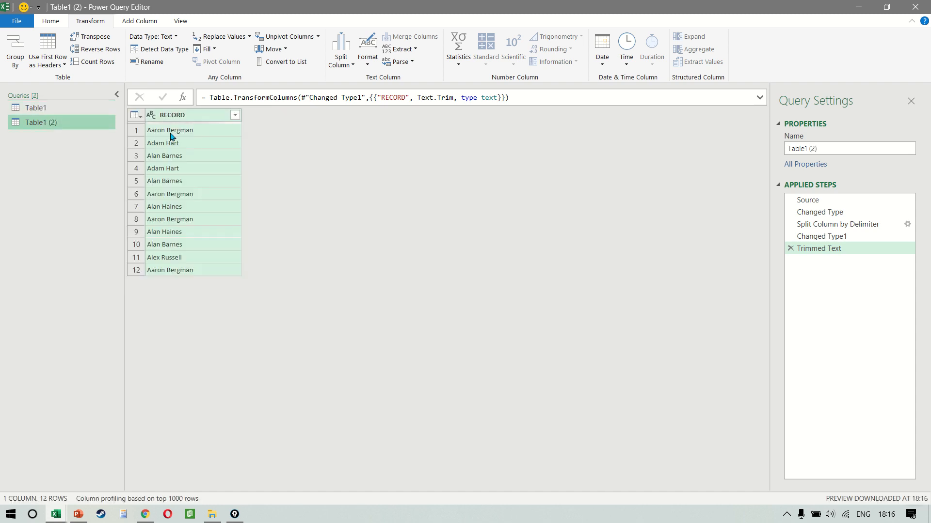
{"action": "right_click", "coordinate": [219, 117]}
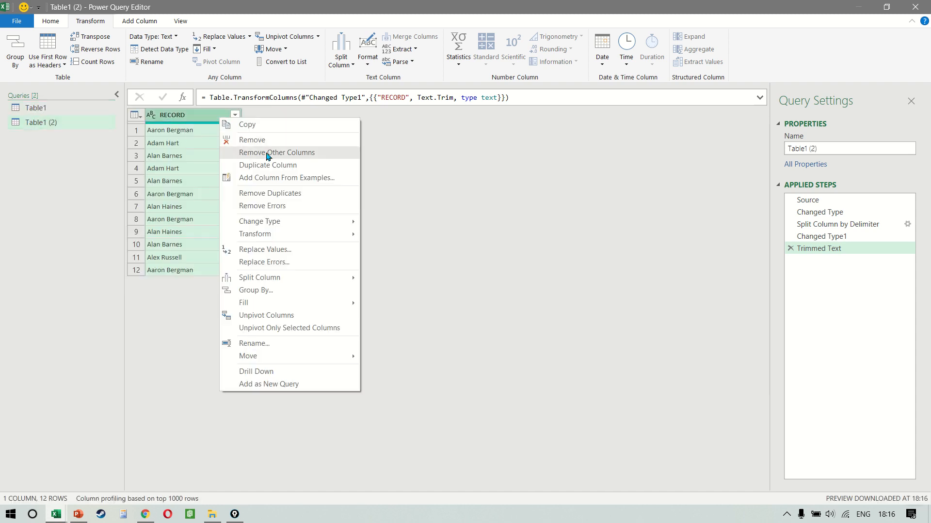
{"action": "left_click", "coordinate": [280, 199]}
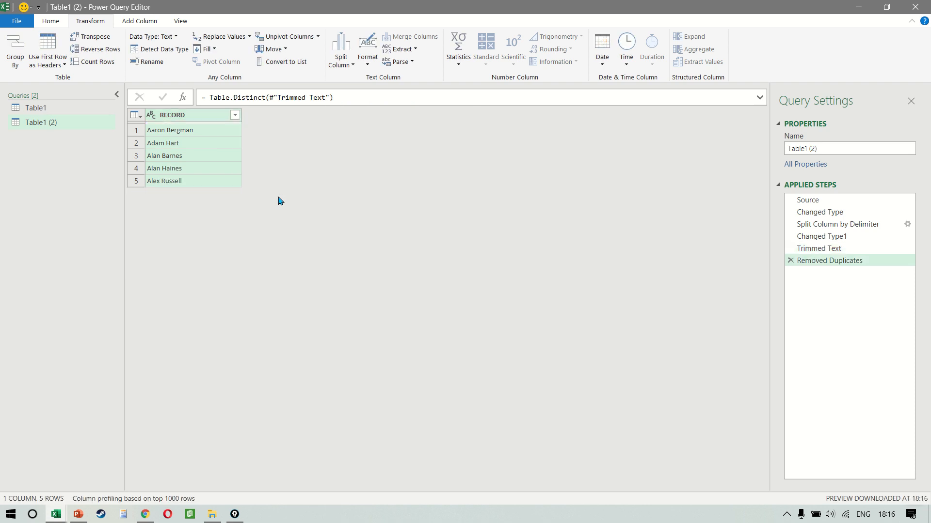
Close the Power Query Editor and load both queries into new worksheets
{"action": "left_click", "coordinate": [54, 108]}
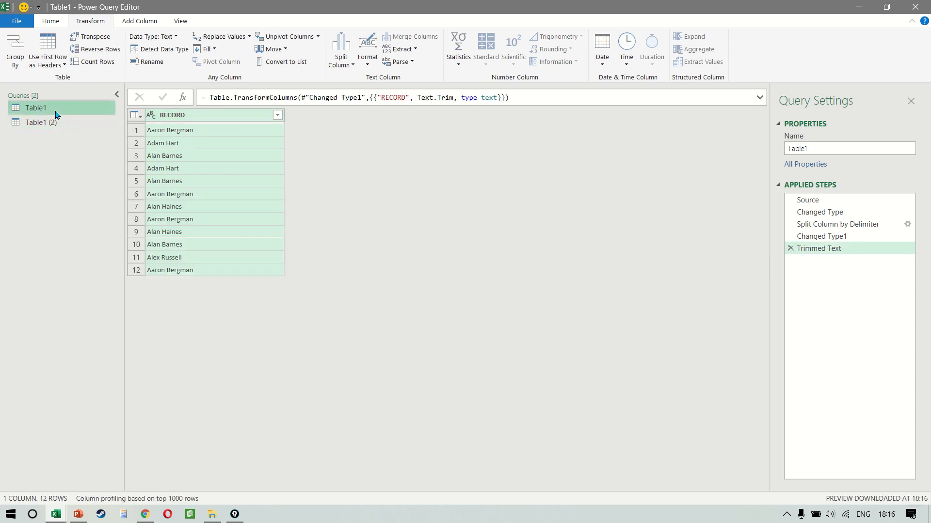
{"action": "left_click", "coordinate": [49, 24]}
{"action": "left_click", "coordinate": [7, 45]}
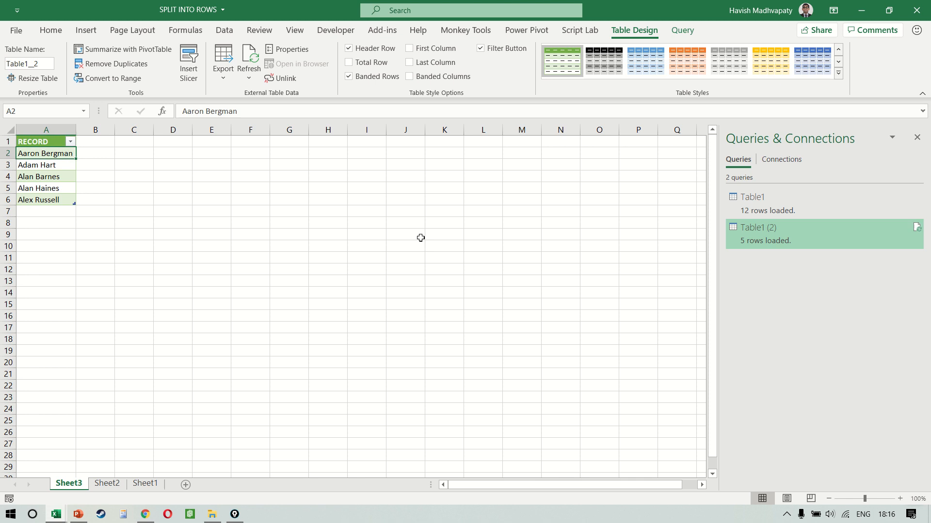
Move the full split-names table with its header from Sheet2 to cell D5 of Sheet1
{"action": "key", "text": "ctrl+Page_Down"}
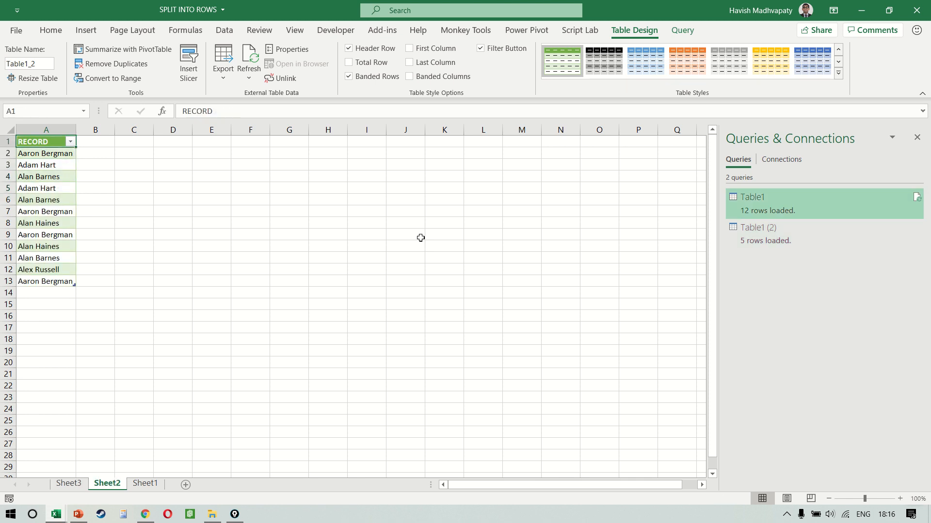
{"action": "key", "text": "Down"}
{"action": "key", "text": "ctrl+shift+Down"}
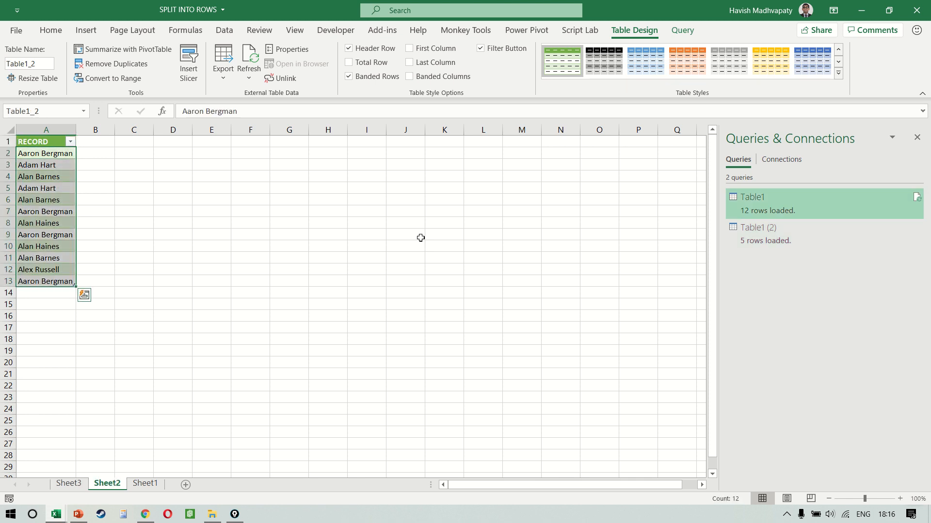
{"action": "key", "text": "ctrl+Up"}
{"action": "key", "text": "ctrl+shift+Down"}
{"action": "key", "text": "ctrl+c"}
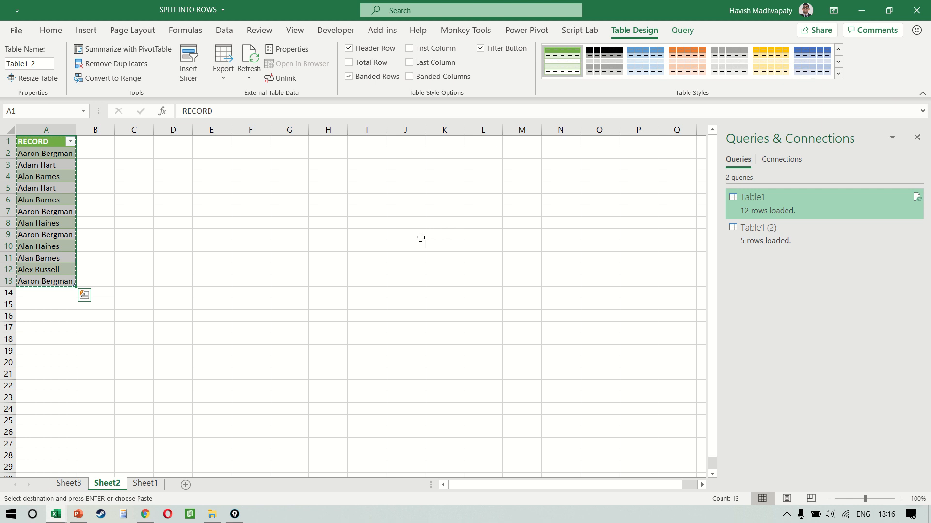
{"action": "key", "text": "ctrl+Page_Down"}
{"action": "key", "text": "Down"}
{"action": "key", "text": "Right"}
{"action": "key", "text": "Right"}
{"action": "key", "text": "Up"}
{"action": "key", "text": "Up"}
{"action": "key", "text": "ctrl+v"}
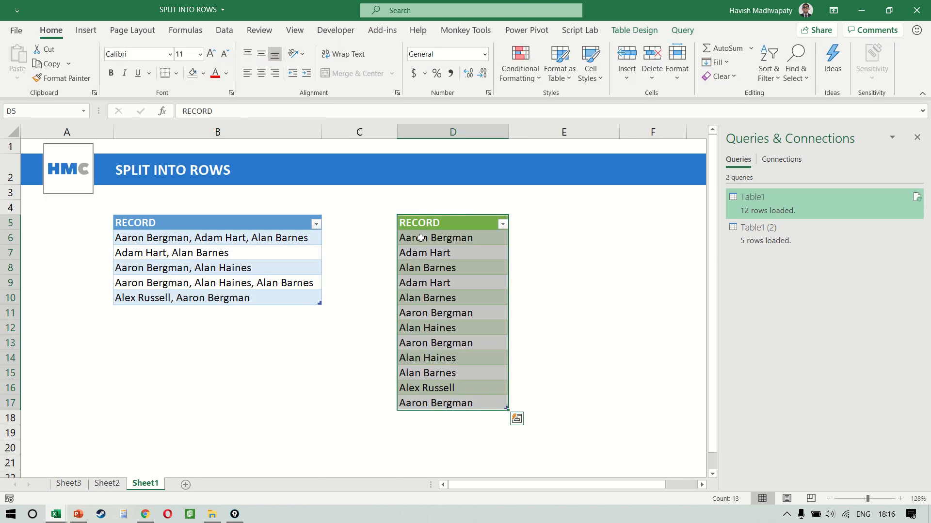
Try to move the unique names from Sheet3, without their header, to cell F5 of Sheet1
{"action": "key", "text": "ctrl+Page_Up"}
{"action": "key", "text": "ctrl+Page_Up"}
{"action": "key", "text": "ctrl+c"}
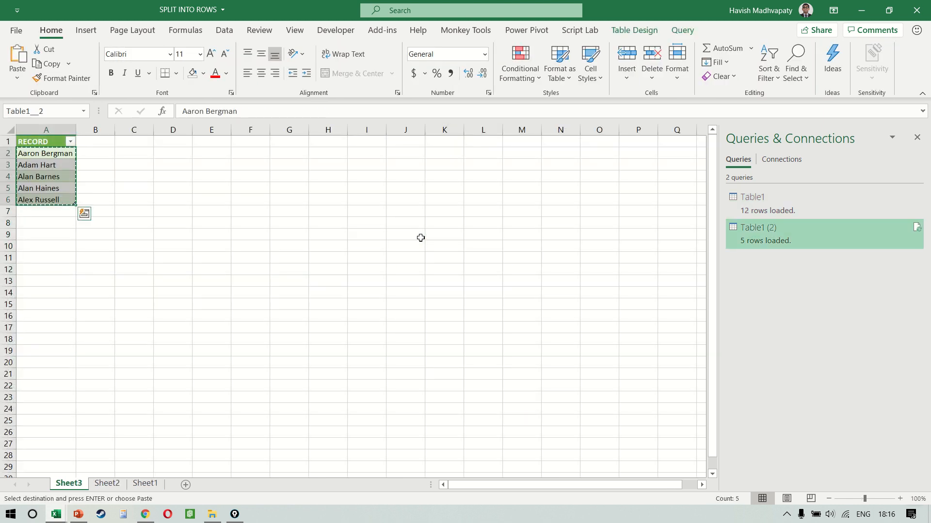
{"action": "key", "text": "ctrl+Page_Down"}
{"action": "key", "text": "ctrl+Page_Down"}
{"action": "key", "text": "Right"}
{"action": "key", "text": "Right"}
{"action": "key", "text": "Return"}
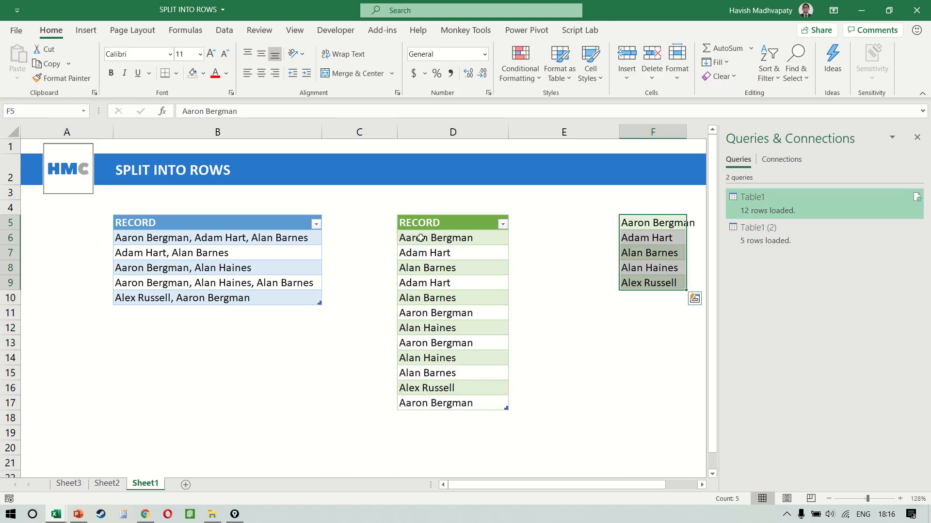
{"action": "key", "text": "Left"}
{"action": "key", "text": "ctrl+z"}
Move the unique-names table, including its RECORD header, from Sheet3 to cell F5 of Sheet1
{"action": "key", "text": "ctrl+Page_Up"}
{"action": "key", "text": "ctrl+Page_Up"}
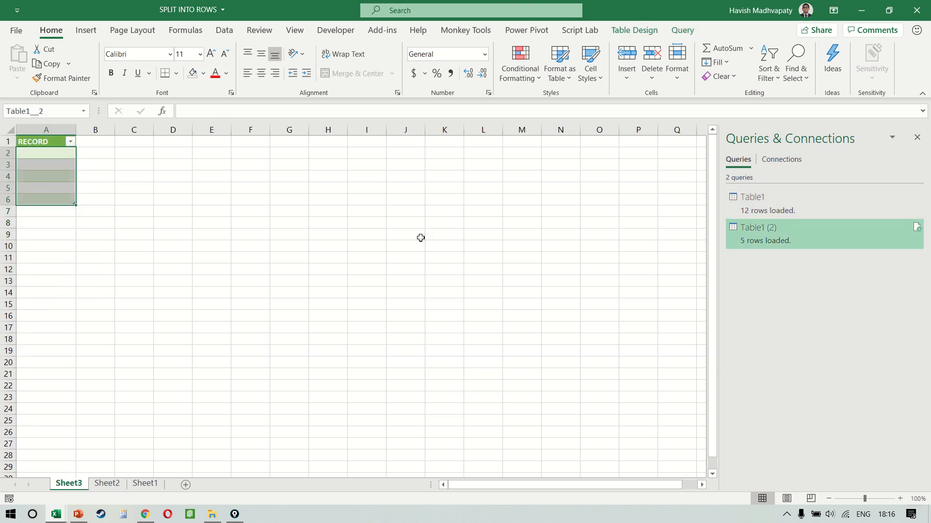
{"action": "key", "text": "Up"}
{"action": "key", "text": "ctrl+shift+Down"}
{"action": "key", "text": "ctrl+c"}
{"action": "key", "text": "ctrl+Page_Down"}
{"action": "key", "text": "ctrl+Page_Down"}
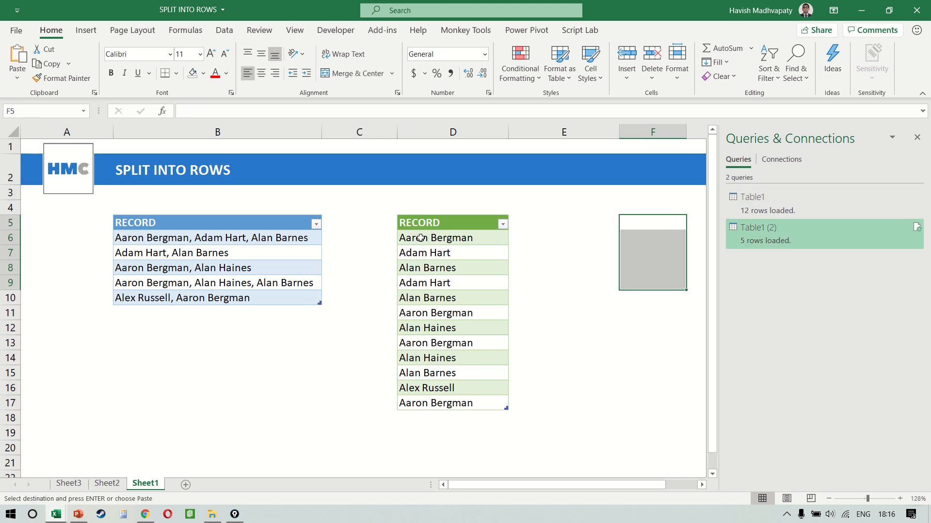
{"action": "key", "text": "ctrl+Page_Up"}
{"action": "key", "text": "ctrl+Page_Up"}
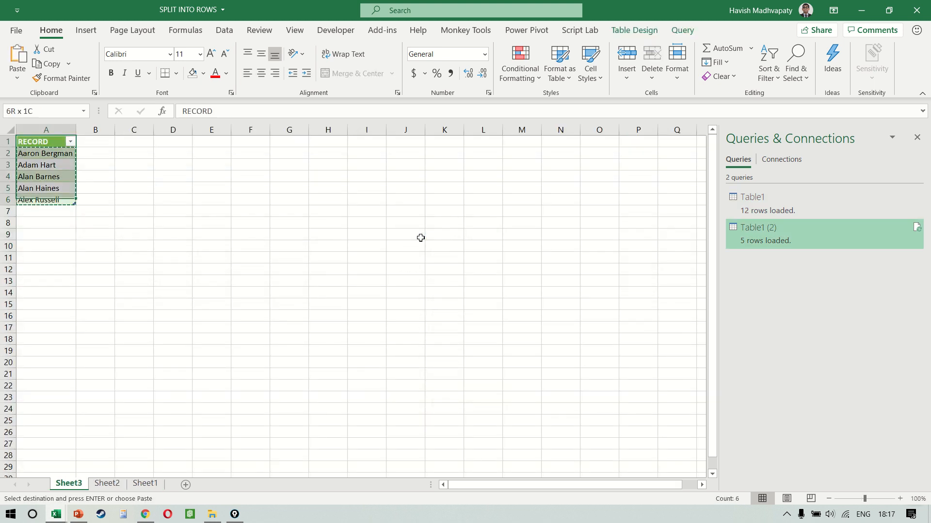
{"action": "key", "text": "ctrl+Page_Down"}
{"action": "key", "text": "ctrl+Page_Down"}
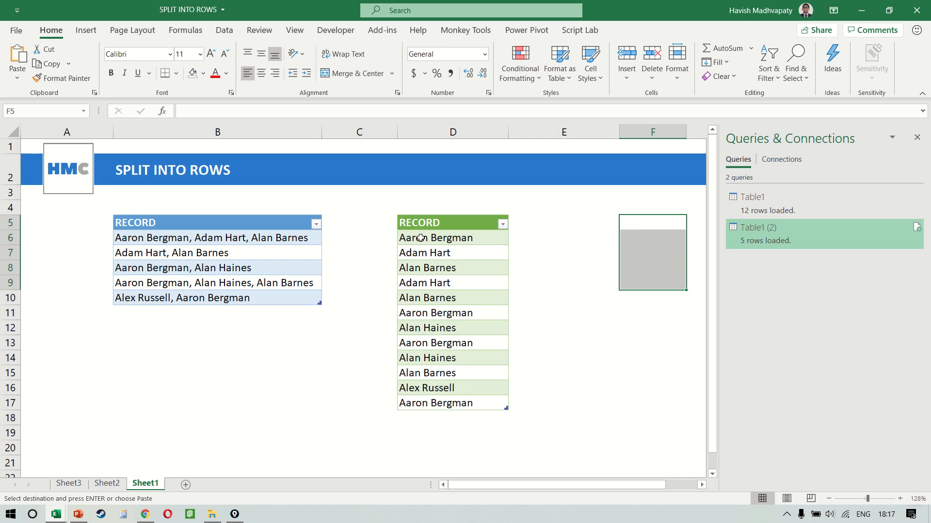
{"action": "key", "text": "ctrl+v"}
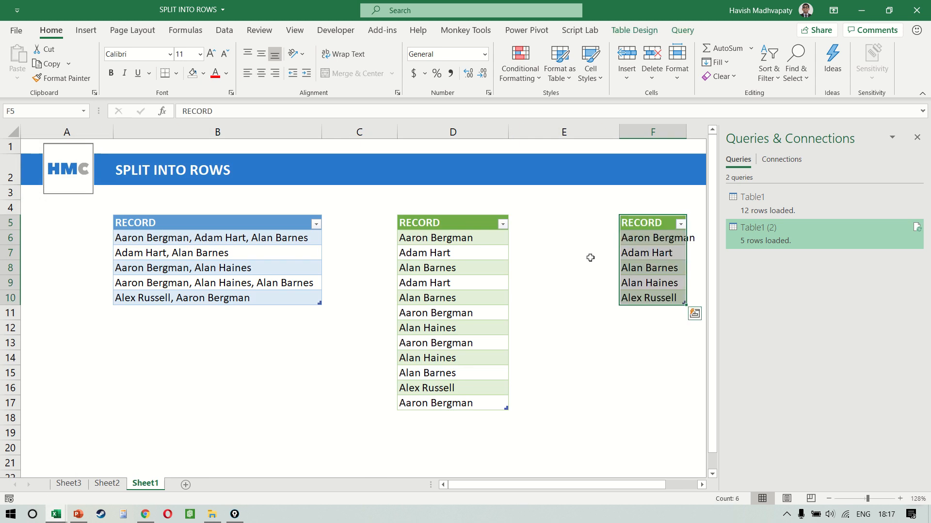
Close the Queries & Connections pane and widen column F of Sheet1 to fit the names
{"action": "left_click", "coordinate": [916, 137]}
{"action": "left_click_drag", "start_coordinate": [684, 134], "coordinate": [731, 134]}
Delete the emptied Sheet2 and Sheet3 together from the workbook
{"action": "left_click", "coordinate": [107, 484]}
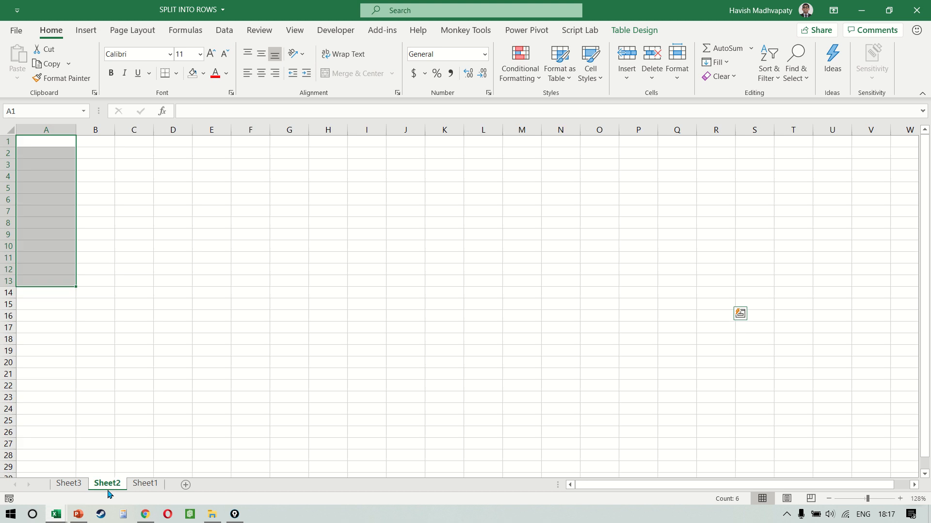
{"action": "left_click", "coordinate": [68, 484], "text": "shift"}
{"action": "right_click", "coordinate": [68, 484]}
{"action": "left_click", "coordinate": [101, 317]}
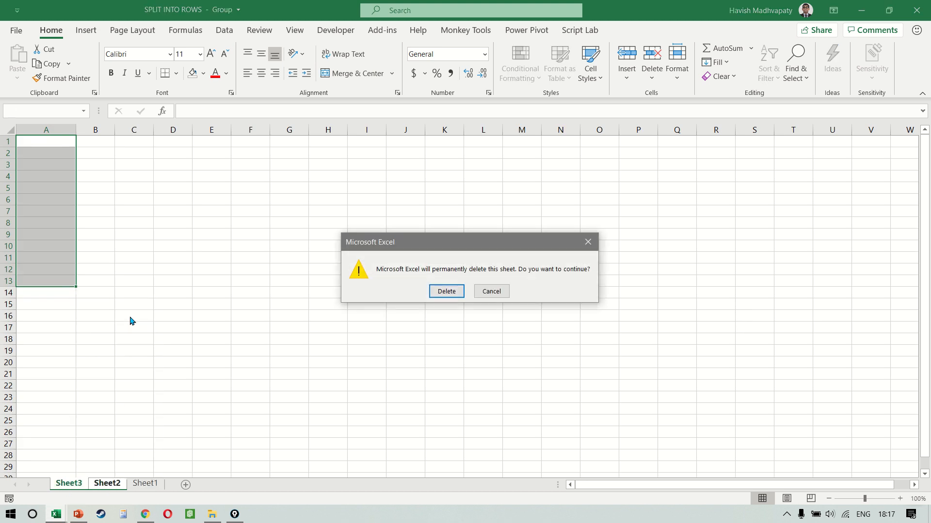
{"action": "key", "text": "Return"}
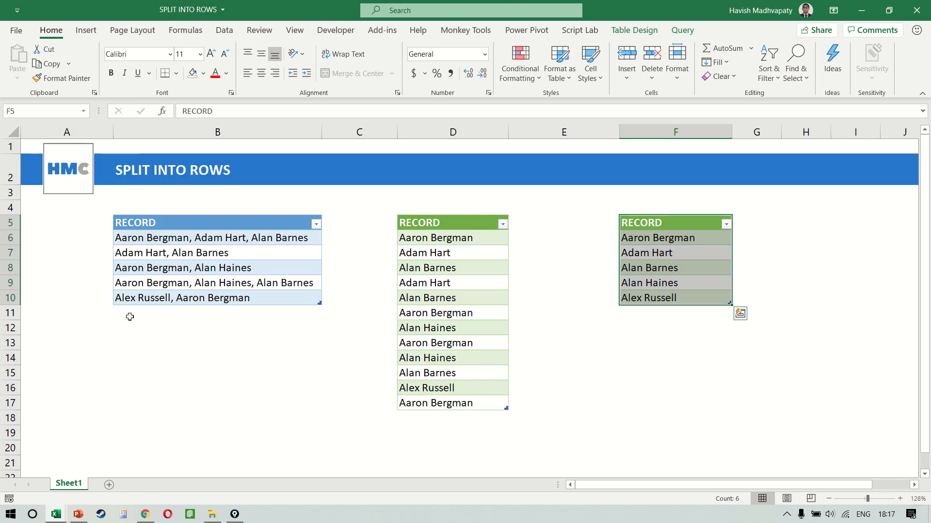
Examine the full list of split names from D6 and the unique names from F6 on Sheet1
{"action": "left_click", "coordinate": [250, 249]}
{"action": "key", "text": "Right"}
{"action": "key", "text": "Right"}
{"action": "key", "text": "Up"}
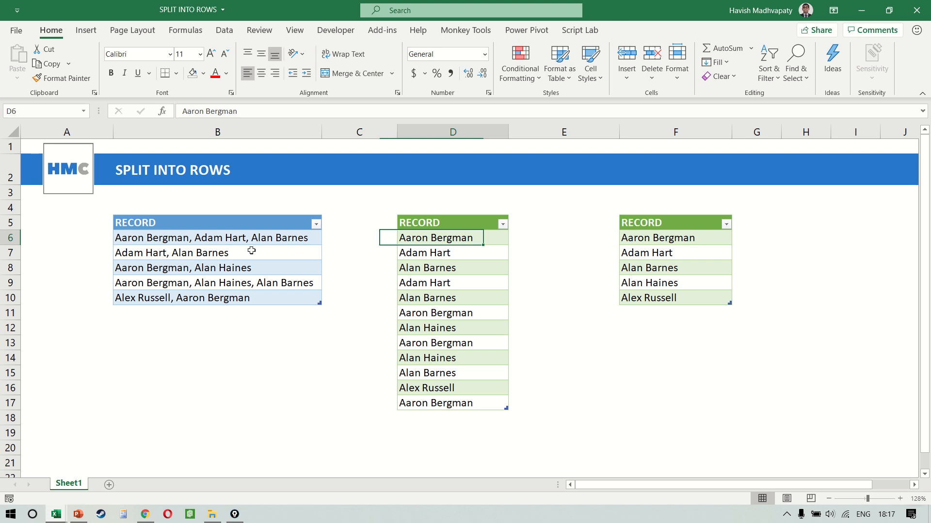
{"action": "key", "text": "ctrl+shift+Down"}
{"action": "key", "text": "Right"}
{"action": "key", "text": "Right"}
{"action": "key", "text": "ctrl+shift+Down"}
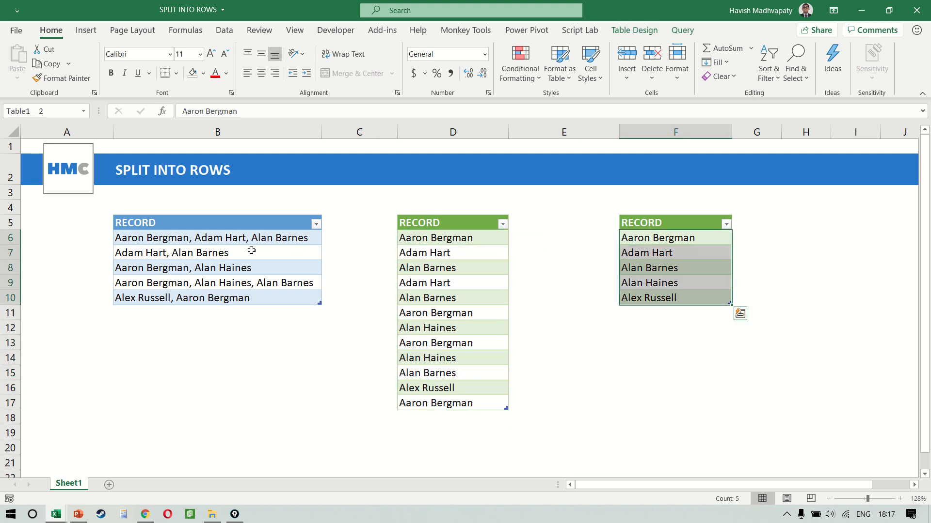
Append a comma and one more person's first name to the source table's record in B10
{"action": "key", "text": "Left"}
{"action": "key", "text": "Left"}
{"action": "key", "text": "Left"}
{"action": "key", "text": "Down"}
{"action": "key", "text": "Down"}
{"action": "key", "text": "Down"}
{"action": "key", "text": "Down"}
{"action": "key", "text": "Left"}
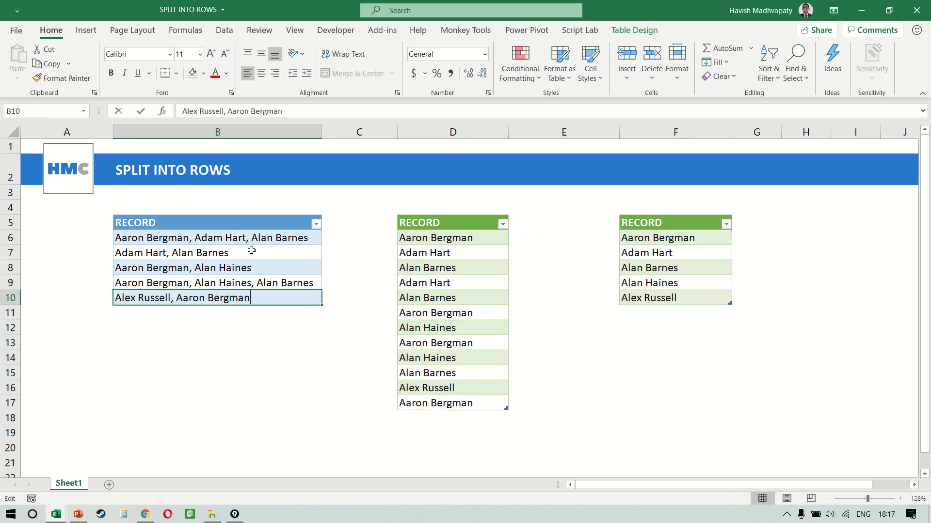
{"action": "key", "text": "F2"}
{"action": "type", "text": ","}
{"action": "key", "text": "Caps_Lock"}
{"action": "type", "text": "Havish"}
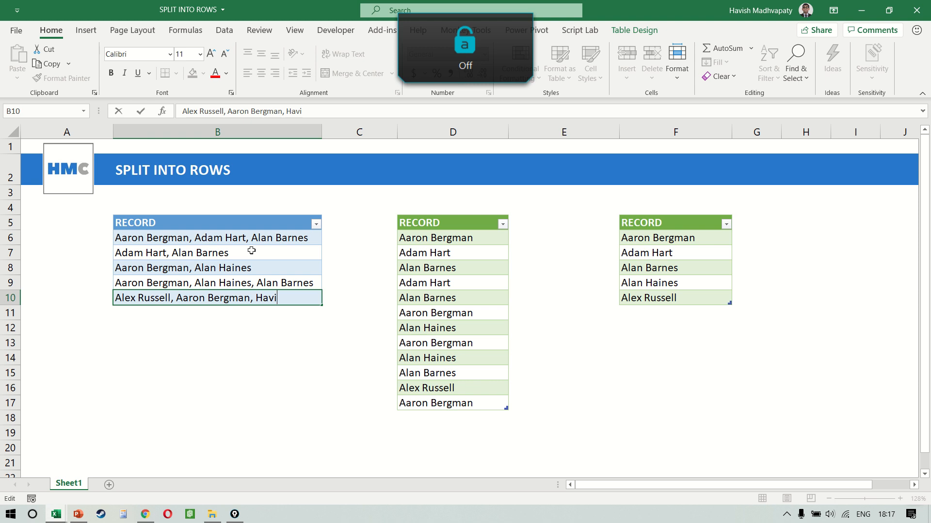
{"action": "key", "text": "Return"}
Refresh the full split-names table in column D and the unique-names table in column F
{"action": "right_click", "coordinate": [474, 270]}
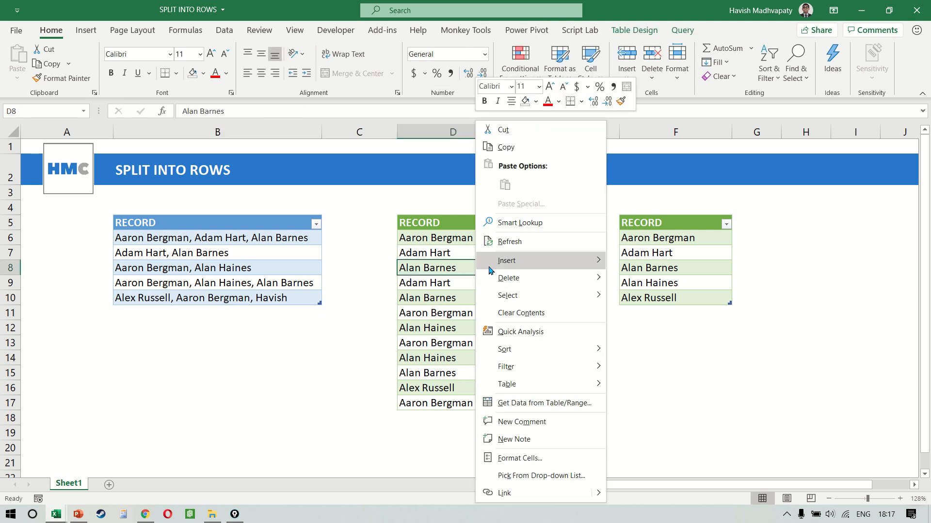
{"action": "left_click", "coordinate": [512, 243]}
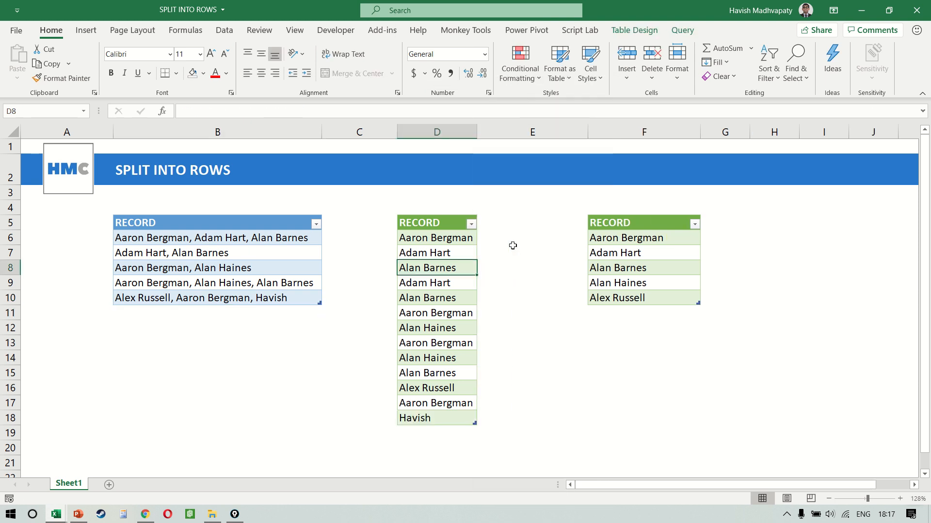
{"action": "left_click", "coordinate": [426, 423]}
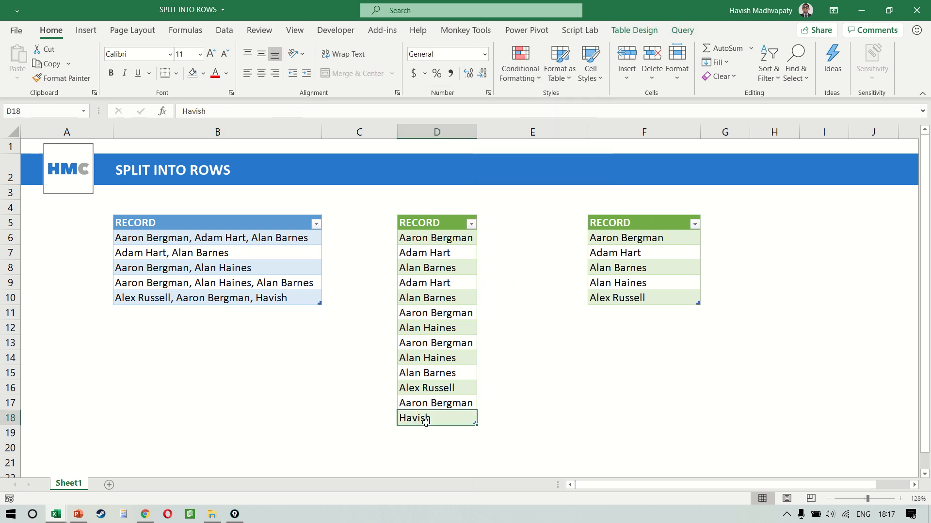
{"action": "right_click", "coordinate": [610, 268]}
{"action": "left_click", "coordinate": [626, 240]}
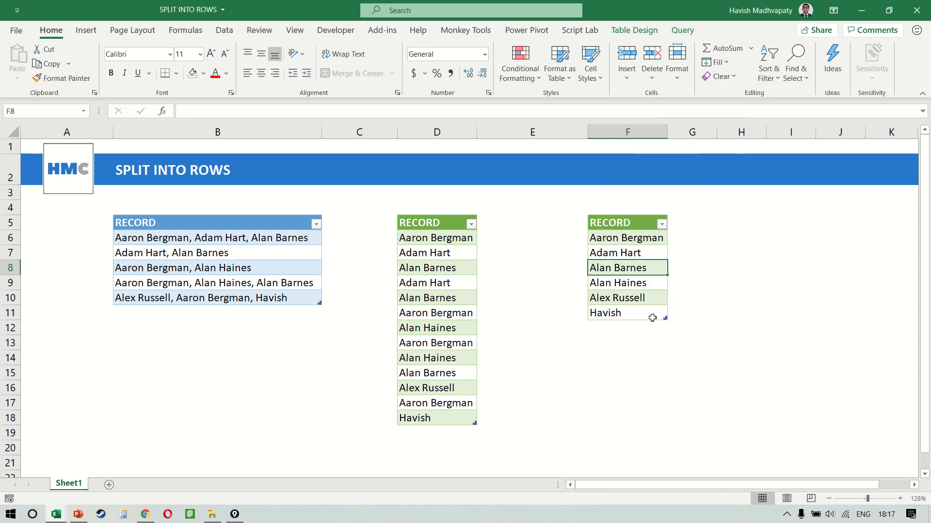
Append a comma and the same capitalised first name added in B10 to the source record in B7
{"action": "left_click", "coordinate": [289, 308]}
{"action": "key", "text": "Up"}
{"action": "key", "text": "Up"}
{"action": "key", "text": "Up"}
{"action": "key", "text": "Up"}
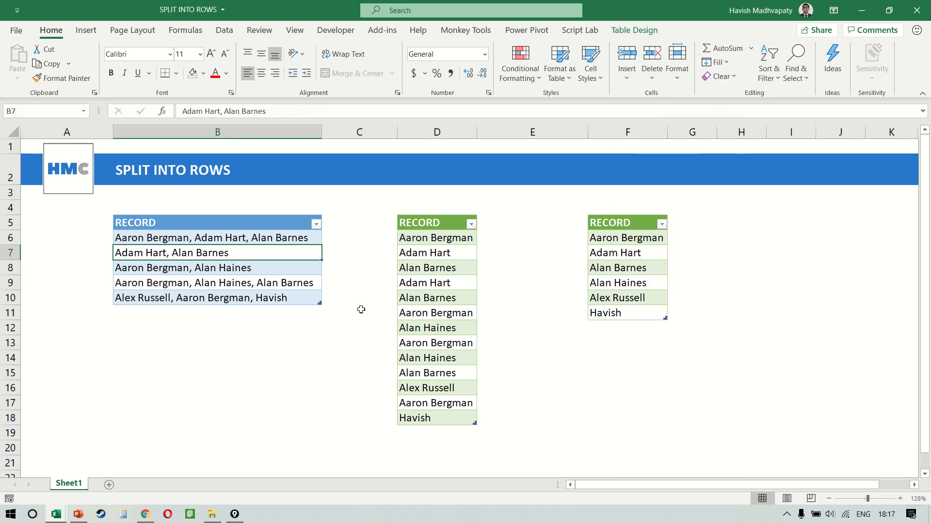
{"action": "key", "text": "F2"}
{"action": "type", "text": ", havish"}
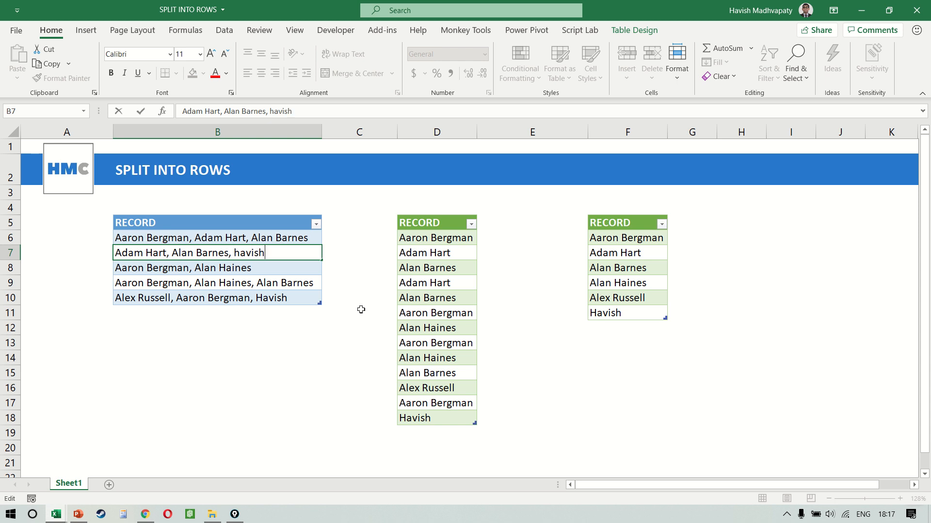
{"action": "key", "text": "BackSpace"}
{"action": "key", "text": "BackSpace"}
{"action": "key", "text": "BackSpace"}
{"action": "key", "text": "BackSpace"}
{"action": "key", "text": "BackSpace"}
{"action": "key", "text": "BackSpace"}
{"action": "type", "text": "Havi"}
{"action": "type", "text": "hv"}
{"action": "key", "text": "BackSpace"}
{"action": "key", "text": "BackSpace"}
{"action": "type", "text": "sh"}
{"action": "key", "text": "Return"}
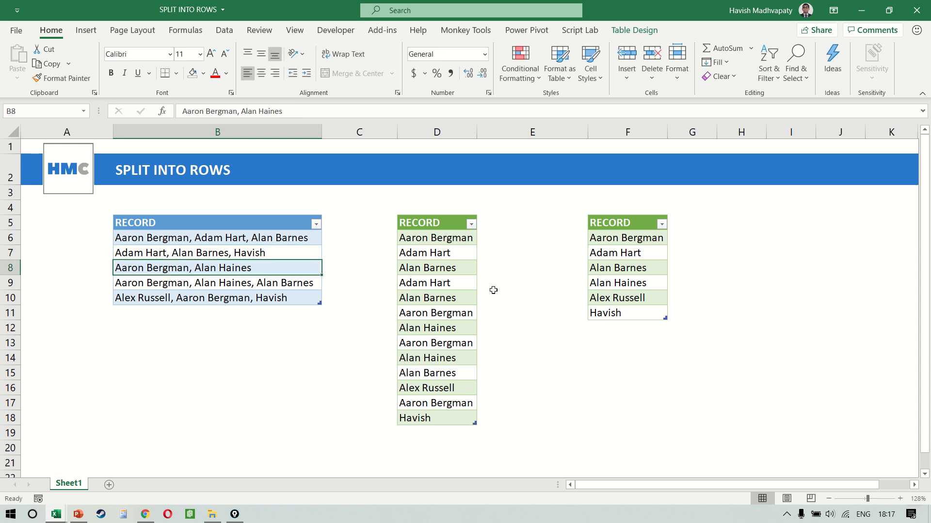
Refresh the full split-names table in column D and select all of its names from D6 down
{"action": "left_click", "coordinate": [450, 279]}
{"action": "right_click", "coordinate": [451, 280]}
{"action": "left_click", "coordinate": [489, 238]}
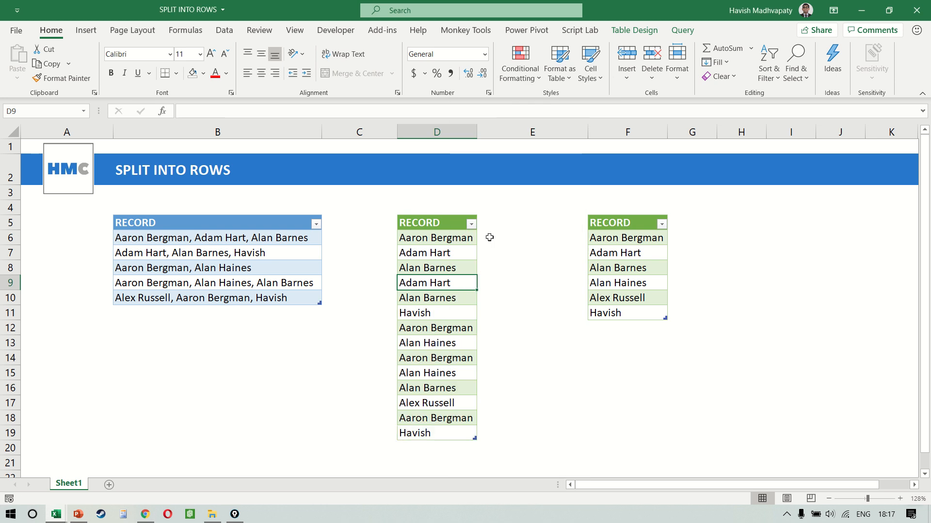
{"action": "key", "text": "Down"}
{"action": "key", "text": "Down"}
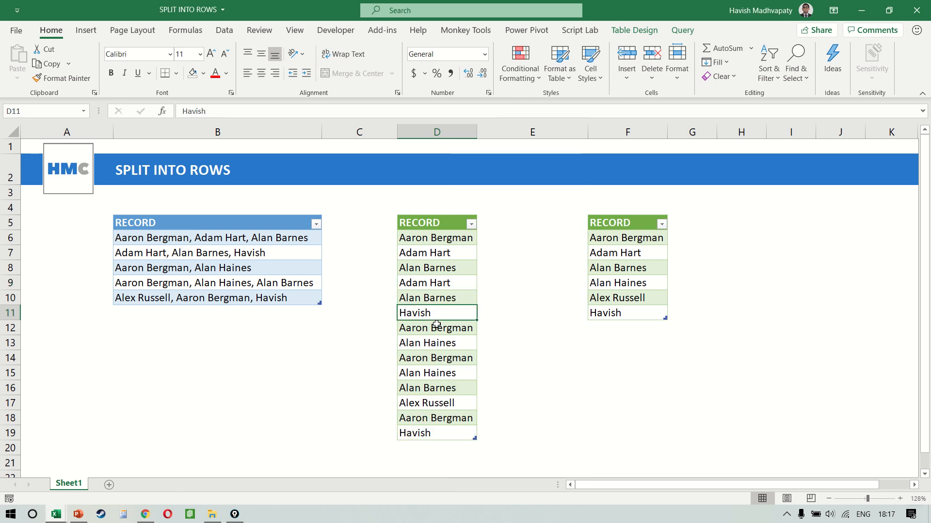
{"action": "key", "text": "Up"}
{"action": "key", "text": "Up"}
{"action": "key", "text": "Up"}
{"action": "key", "text": "Up"}
{"action": "key", "text": "Up"}
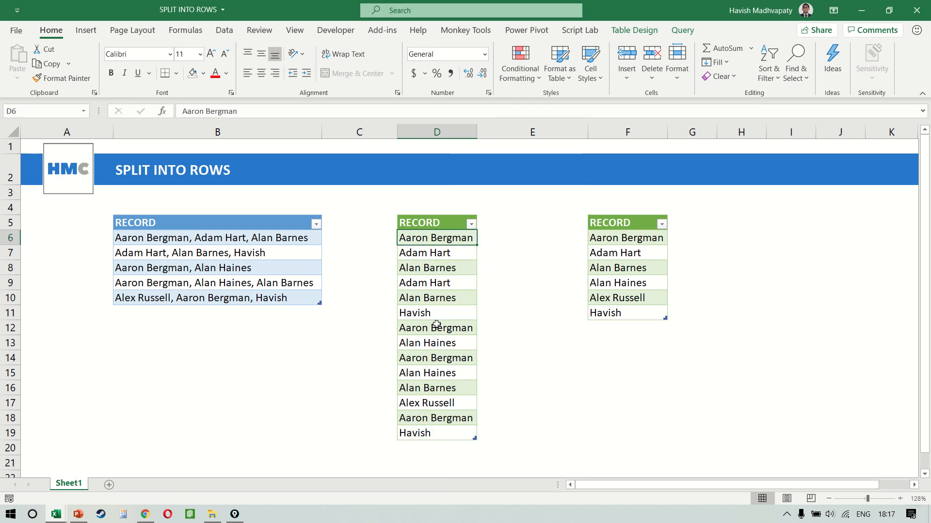
{"action": "key", "text": "ctrl+shift+Down"}
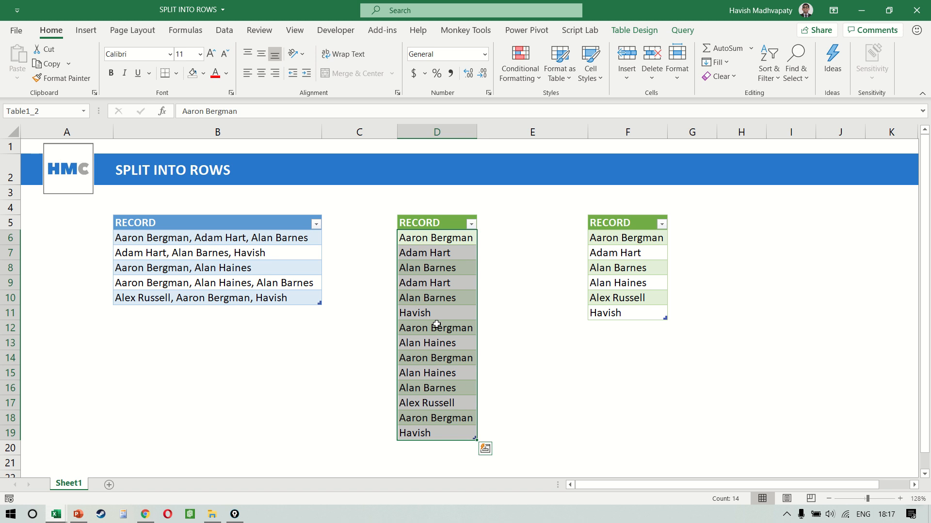
Refresh the unique-names table in column F and check its entries
{"action": "right_click", "coordinate": [659, 255]}
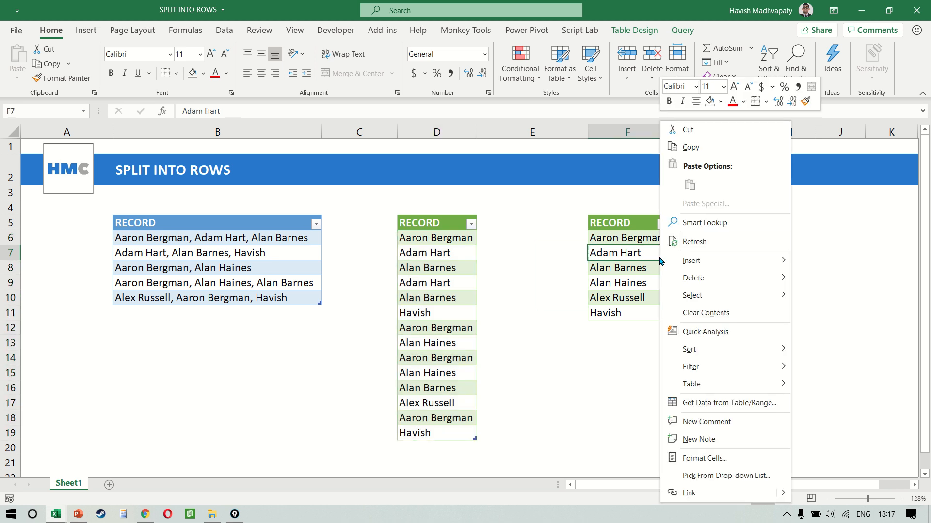
{"action": "left_click", "coordinate": [745, 244]}
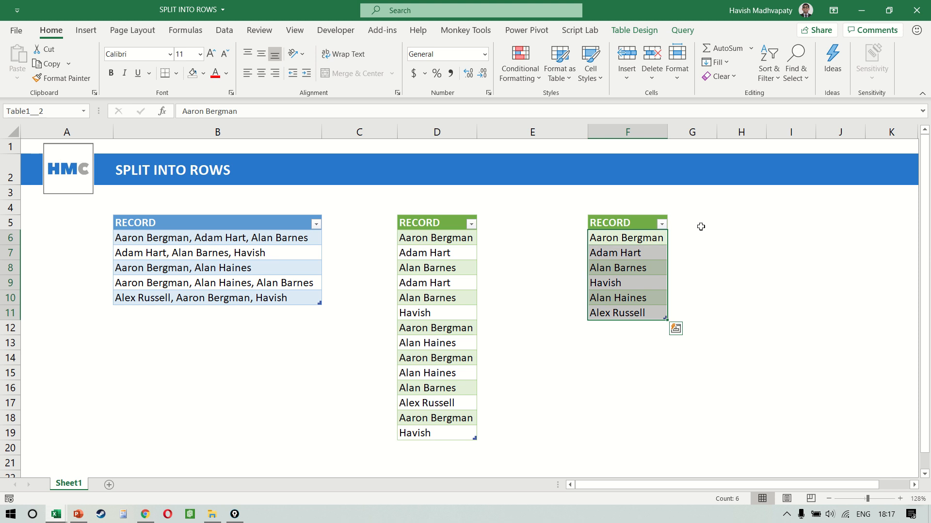
{"action": "key", "text": "Left"}
{"action": "key", "text": "Left"}
{"action": "key", "text": "Left"}
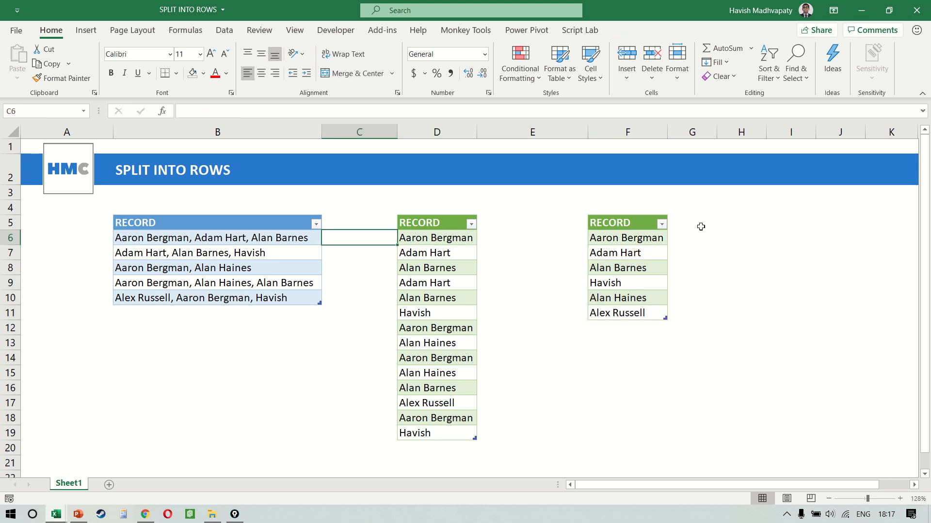
Append a comma and the same capitalised first name used in B7 to the source record in B8
{"action": "key", "text": "Right"}
{"action": "key", "text": "Right"}
{"action": "key", "text": "Right"}
{"action": "key", "text": "Down"}
{"action": "key", "text": "Left"}
{"action": "key", "text": "Left"}
{"action": "key", "text": "Left"}
{"action": "key", "text": "Left"}
{"action": "key", "text": "Down"}
{"action": "key", "text": "F2"}
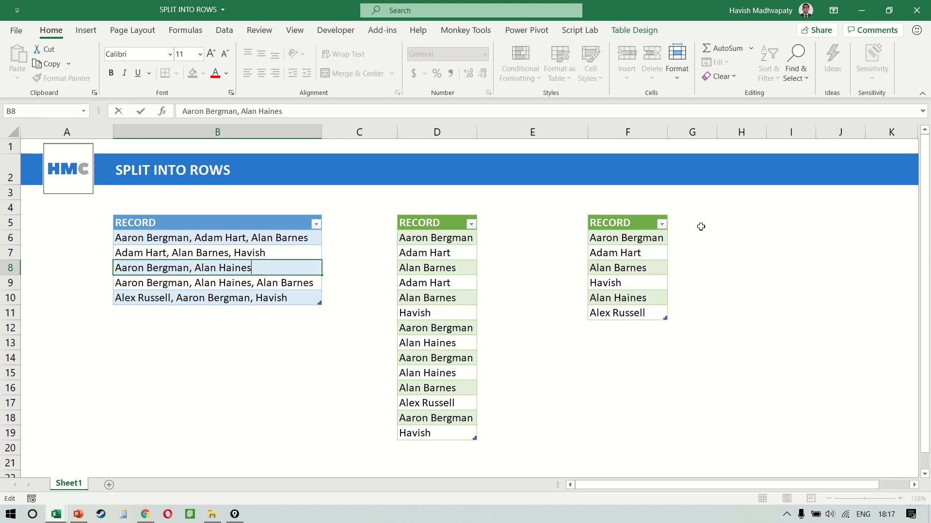
{"action": "type", "text": ", hav"}
{"action": "key", "text": "BackSpace"}
{"action": "key", "text": "BackSpace"}
{"action": "key", "text": "Caps_Lock"}
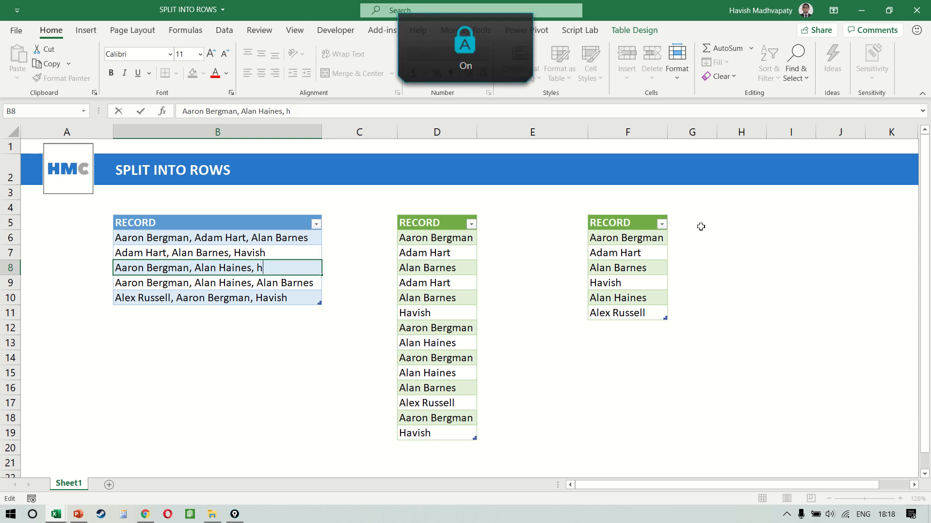
{"action": "type", "text": "AVIS"}
{"action": "key", "text": "BackSpace"}
{"action": "key", "text": "BackSpace"}
{"action": "key", "text": "BackSpace"}
{"action": "key", "text": "BackSpace"}
{"action": "key", "text": "BackSpace"}
{"action": "key", "text": "Caps_Lock"}
{"action": "type", "text": "Havish"}
{"action": "key", "text": "Return"}
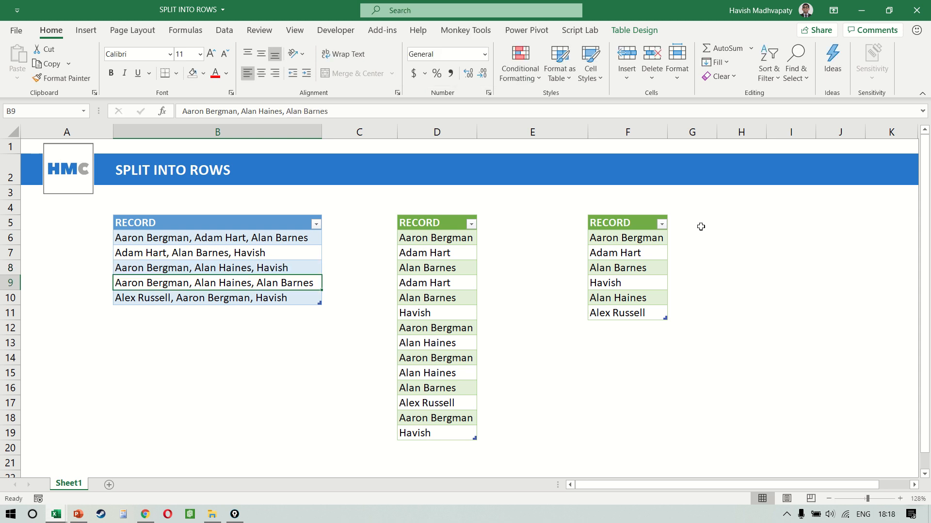
Refresh the unique-names table in column F from the edited source table
{"action": "right_click", "coordinate": [633, 282]}
{"action": "left_click", "coordinate": [709, 242]}
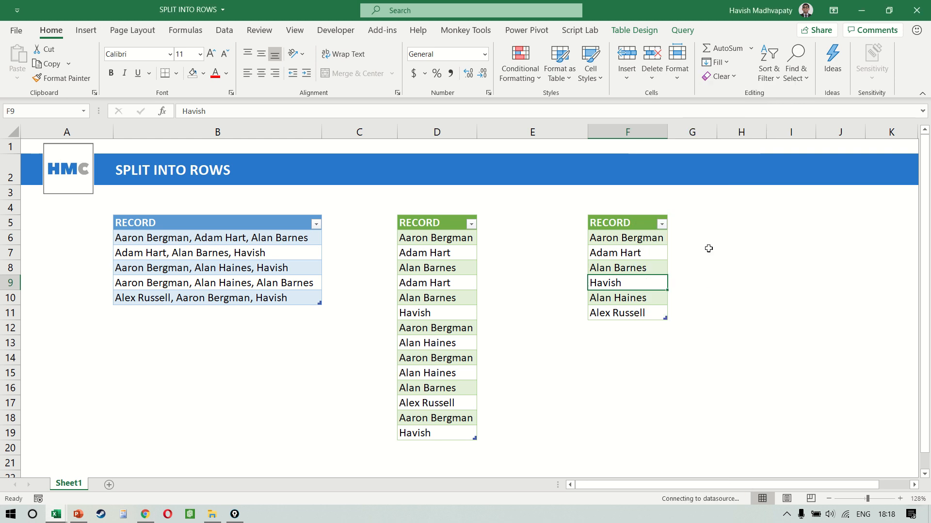